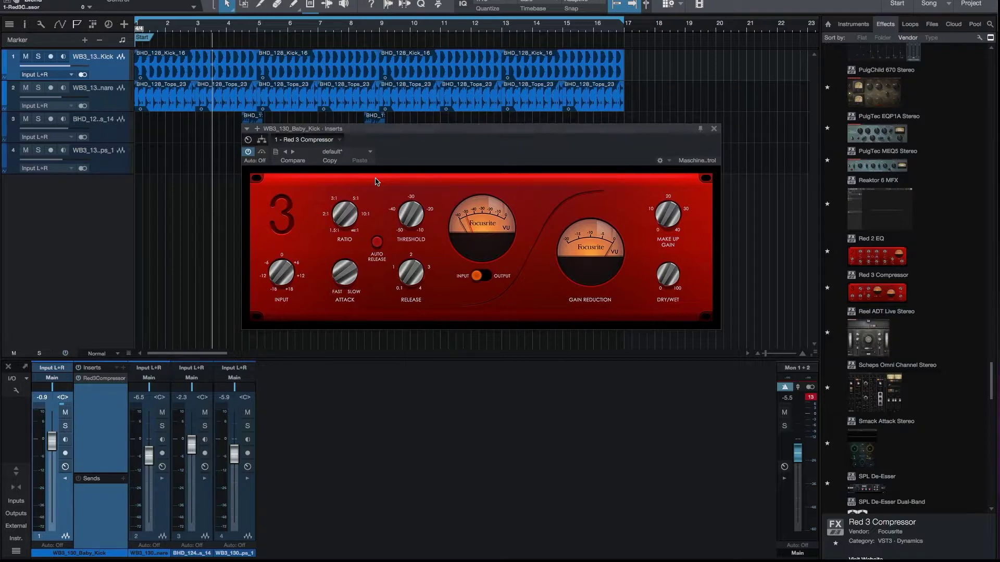
# Reposition the Red 3 Compressor window lower over the arrangement and try out its input and release knobs.
pyautogui.moveTo(425, 130); pyautogui.dragTo(439, 152)
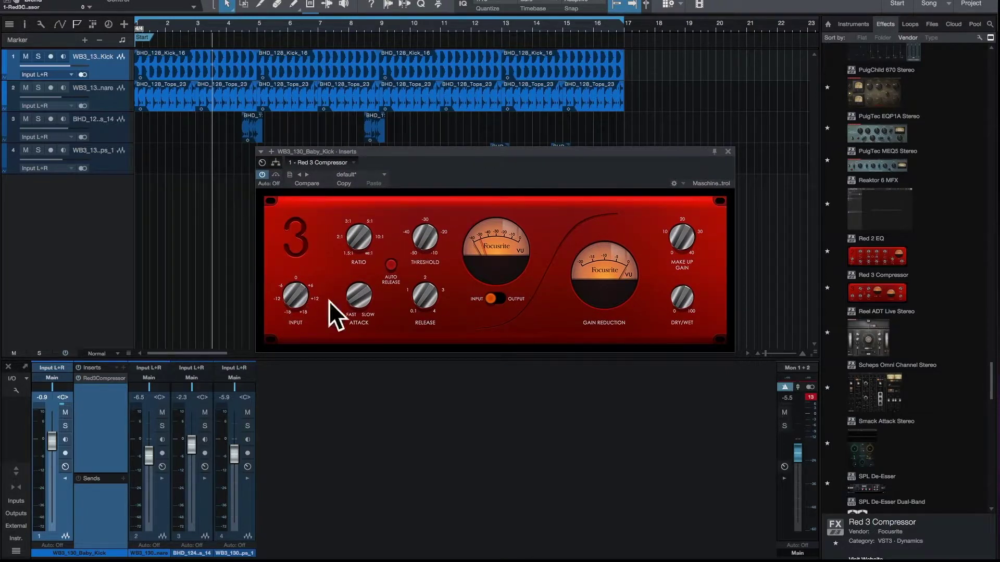
pyautogui.moveTo(296, 308)
pyautogui.mouseDown()
pyautogui.moveTo(301, 282)
pyautogui.moveTo(312, 306)
pyautogui.mouseUp()
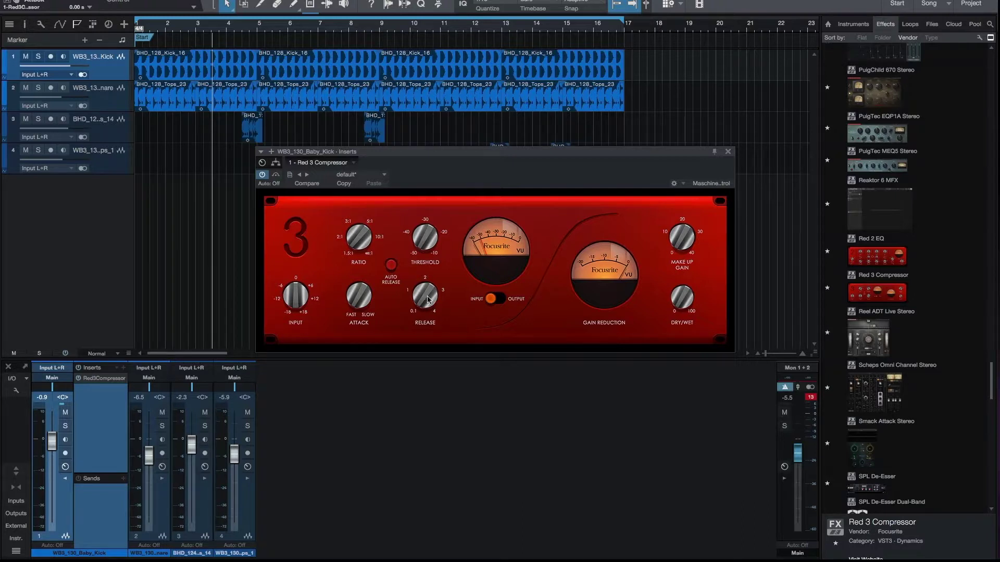
pyautogui.moveTo(426, 303); pyautogui.dragTo(417, 309)
pyautogui.moveTo(420, 309); pyautogui.dragTo(416, 331)
# Try the compressor's auto release on and off while adjusting its threshold and manual release time.
pyautogui.moveTo(423, 248)
pyautogui.mouseDown()
pyautogui.moveTo(437, 220)
pyautogui.moveTo(420, 263)
pyautogui.moveTo(427, 221)
pyautogui.moveTo(423, 250)
pyautogui.mouseUp()
pyautogui.click(390, 266)
pyautogui.moveTo(421, 297); pyautogui.dragTo(422, 311)
pyautogui.click(391, 265)
pyautogui.moveTo(426, 308); pyautogui.dragTo(425, 316)
# Switch the compressor's VU meter to output and back to input, and try the range of the dry/wet mix.
pyautogui.click(491, 301)
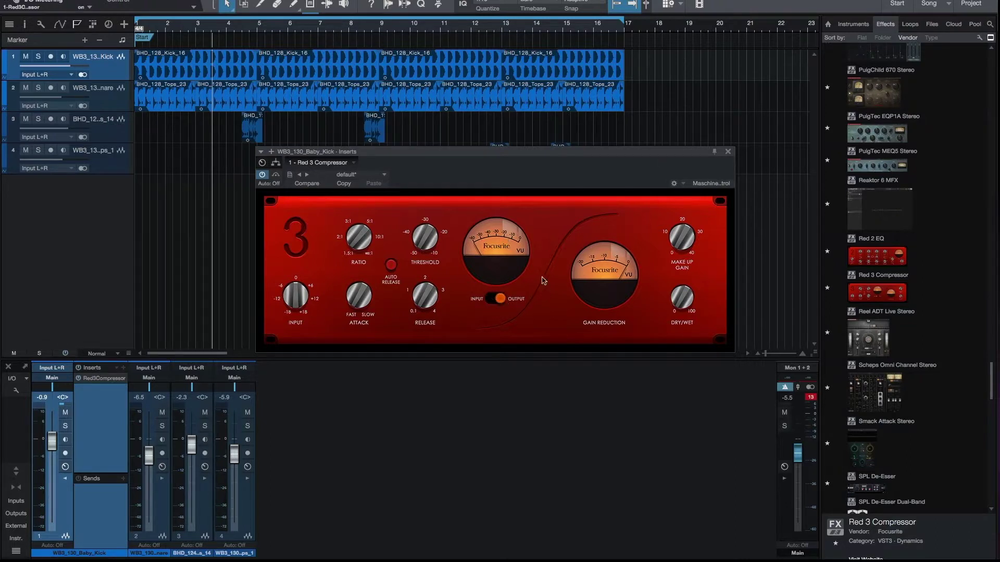
pyautogui.click(497, 299)
pyautogui.moveTo(683, 288); pyautogui.dragTo(689, 280)
pyautogui.moveTo(673, 306); pyautogui.dragTo(676, 343)
# Audition the full loop through the kick compressor, then adjust the make-up gain and set the dry/wet mix to 51.
pyautogui.press('space')
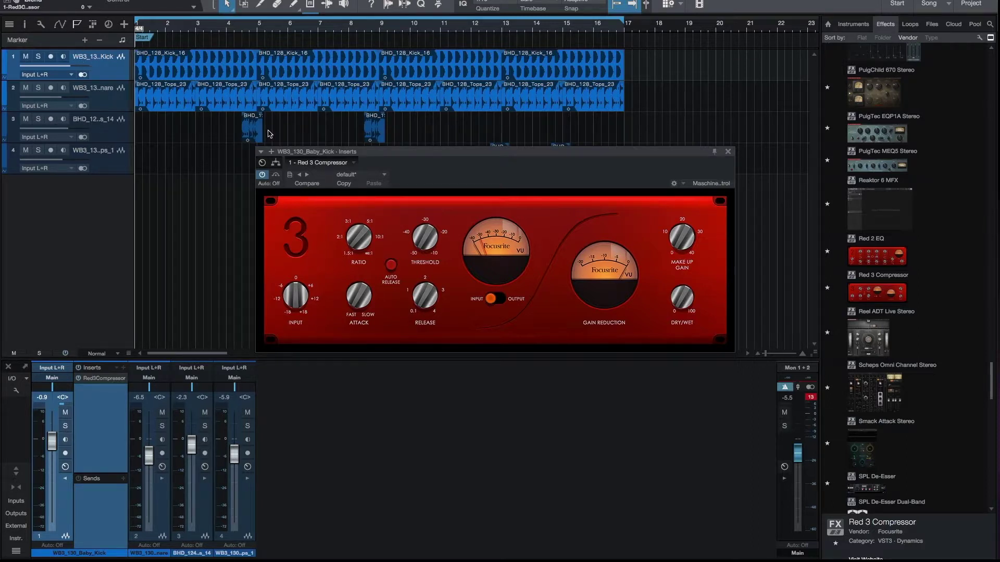
pyautogui.press('space')
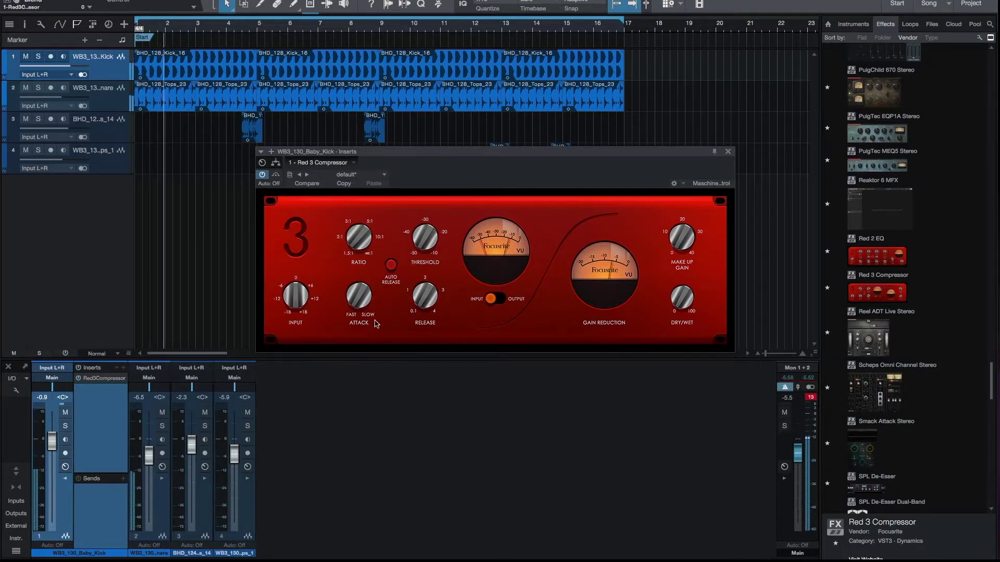
pyautogui.press('space')
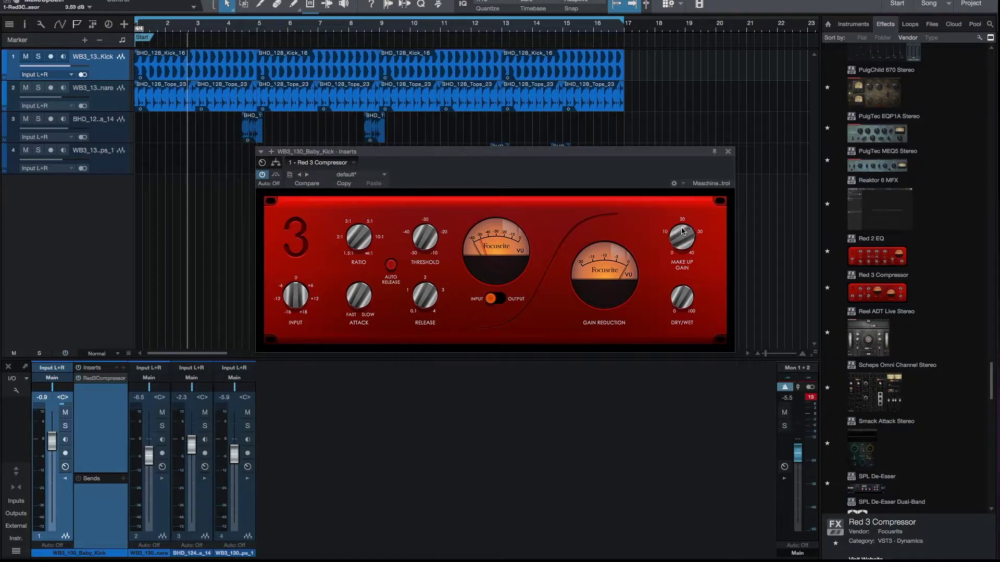
pyautogui.moveTo(684, 218); pyautogui.dragTo(683, 214)
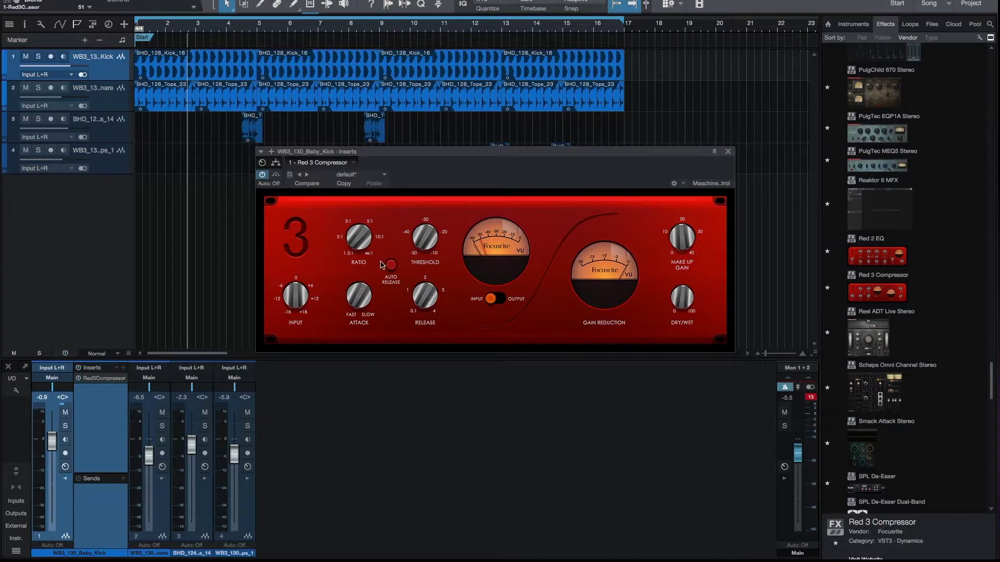
# Solo the kick track and set the compressor's threshold to -28.4 dB, listening to the loop play back.
pyautogui.press('space')
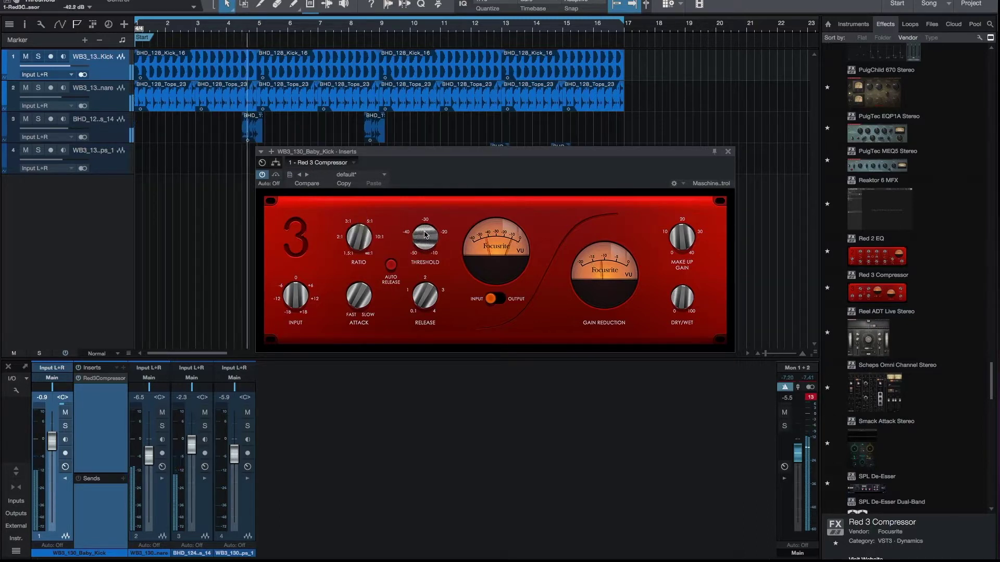
pyautogui.moveTo(425, 235); pyautogui.dragTo(427, 216)
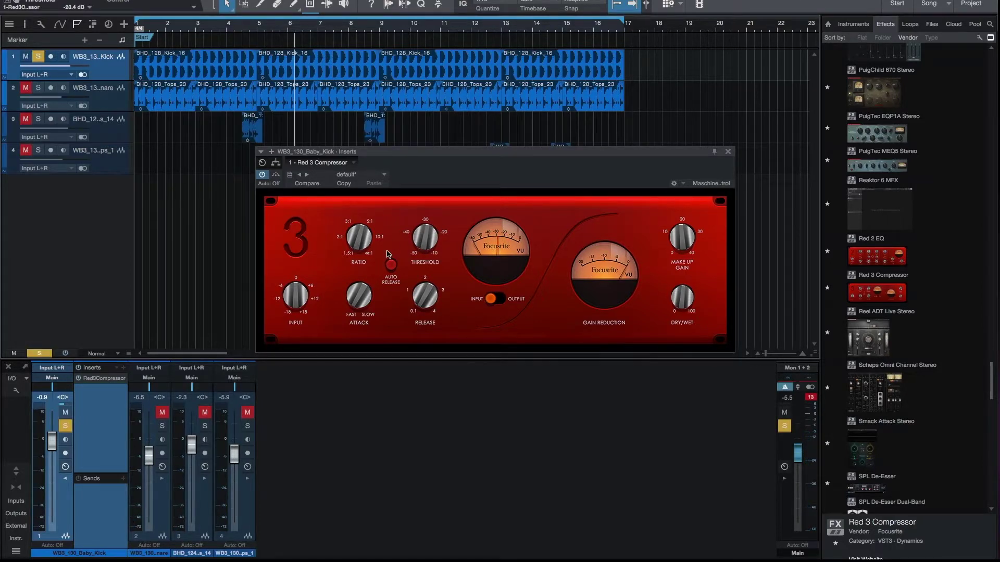
pyautogui.press('space')
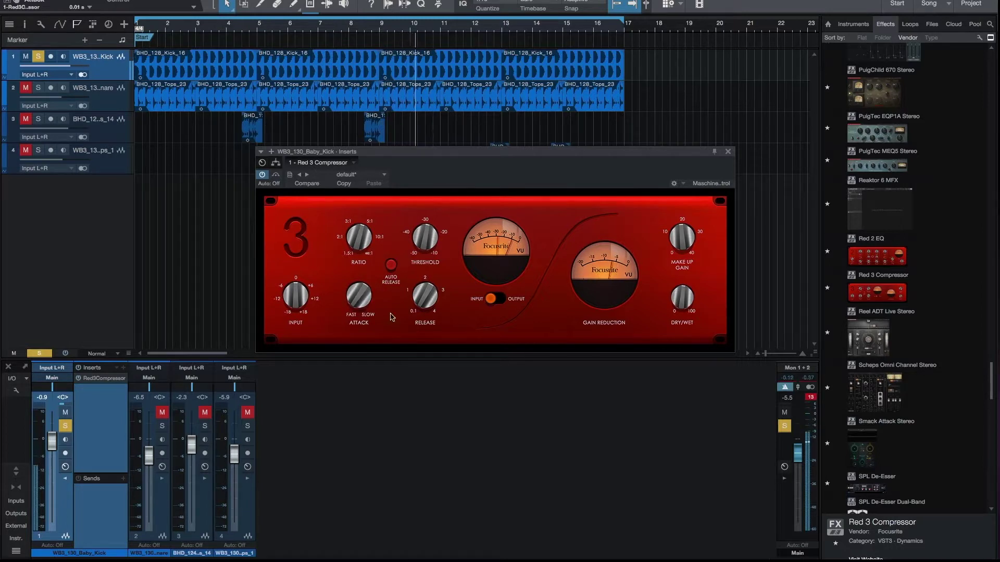
# Try a release of about 3.43 s and a threshold of about -17.5 dB while the soloed kick plays.
pyautogui.moveTo(423, 276); pyautogui.dragTo(428, 262)
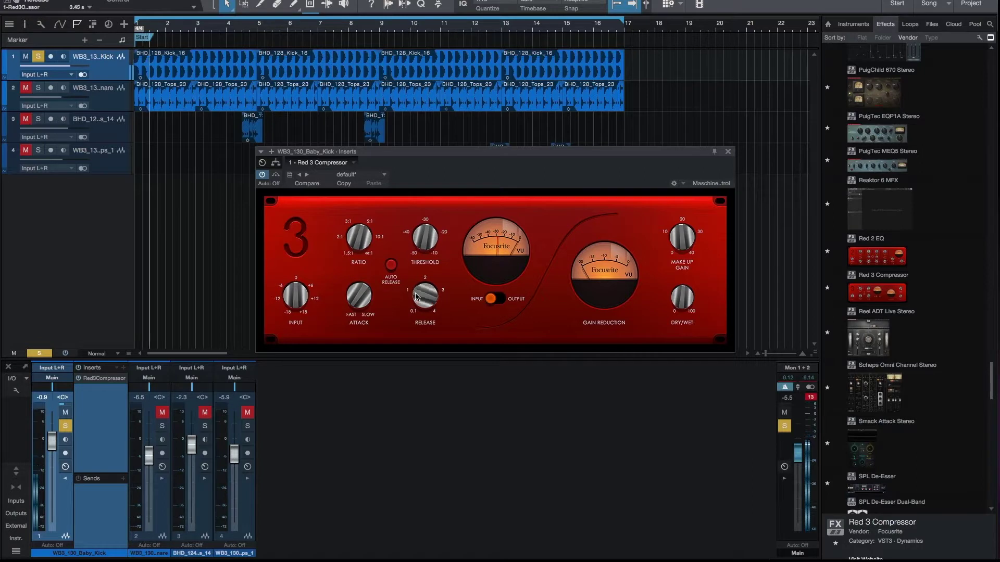
pyautogui.moveTo(418, 292); pyautogui.dragTo(420, 288)
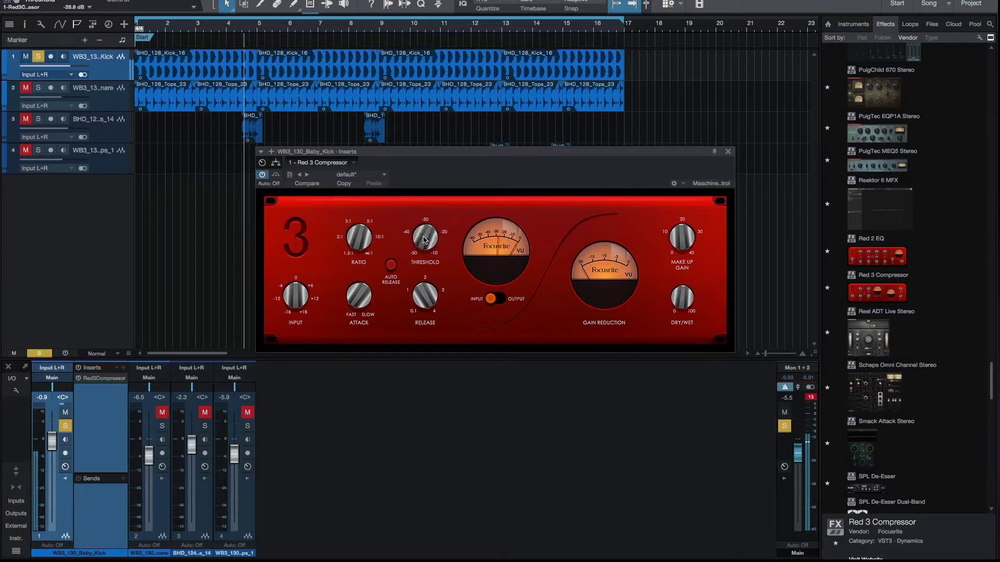
pyautogui.moveTo(427, 243)
pyautogui.mouseDown()
pyautogui.moveTo(427, 228)
pyautogui.moveTo(426, 236)
pyautogui.mouseUp()
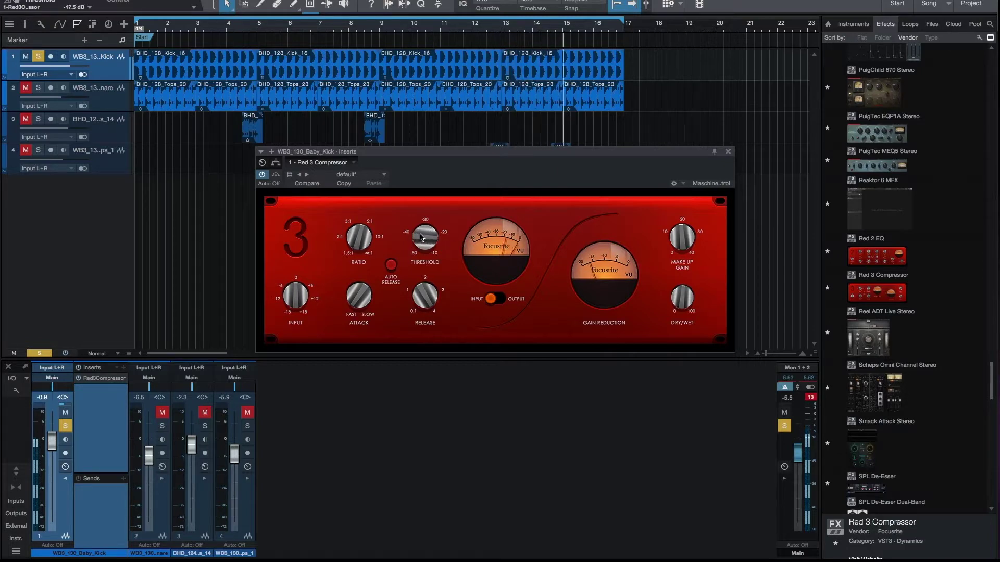
pyautogui.moveTo(421, 236)
pyautogui.mouseDown()
pyautogui.moveTo(424, 228)
pyautogui.moveTo(422, 246)
pyautogui.mouseUp()
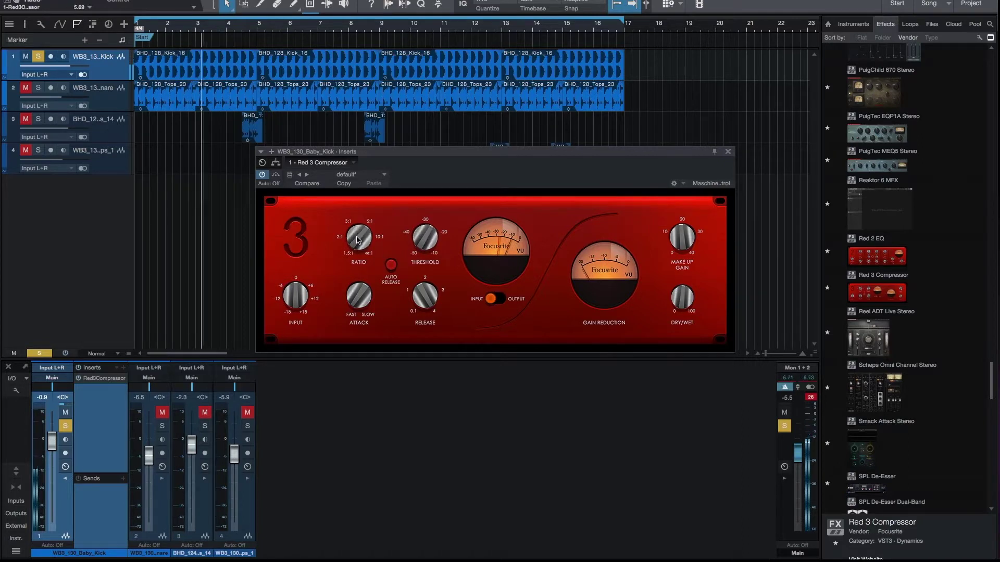
# Try a ratio of about 9.36 and an attack of about 0.51 s on the soloed kick, and readjust the release.
pyautogui.moveTo(358, 245); pyautogui.dragTo(361, 233)
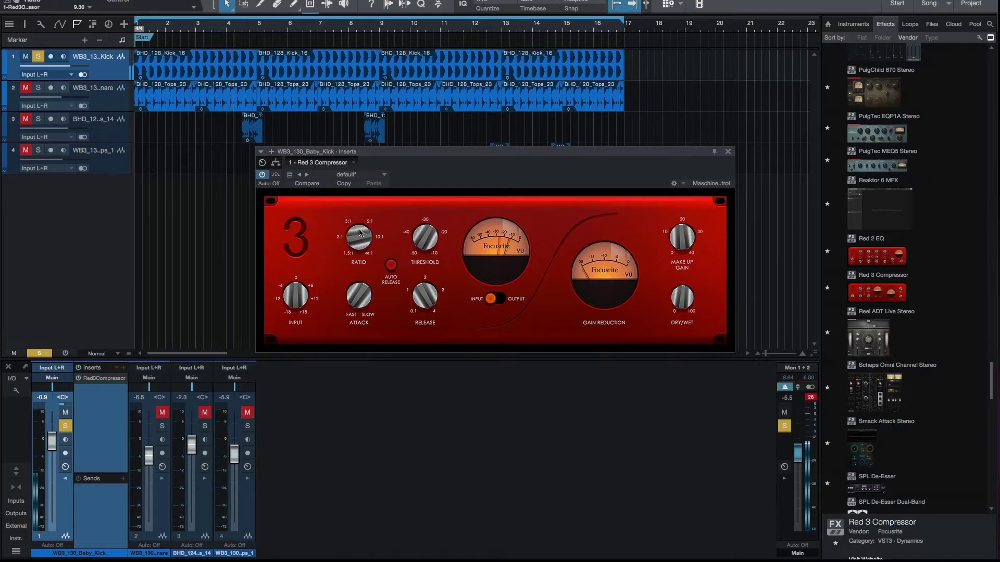
pyautogui.moveTo(355, 299); pyautogui.dragTo(361, 279)
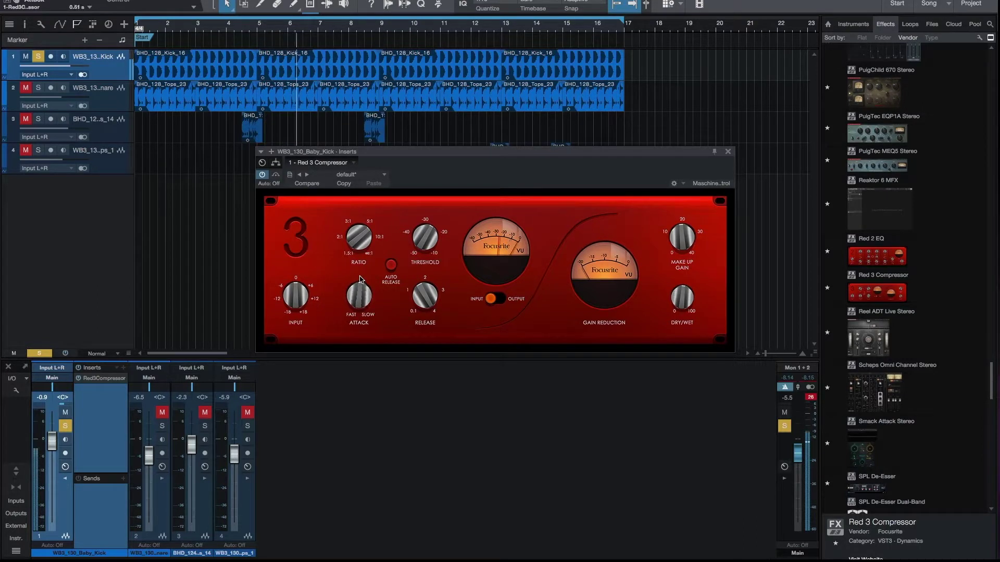
pyautogui.moveTo(424, 292); pyautogui.dragTo(363, 277)
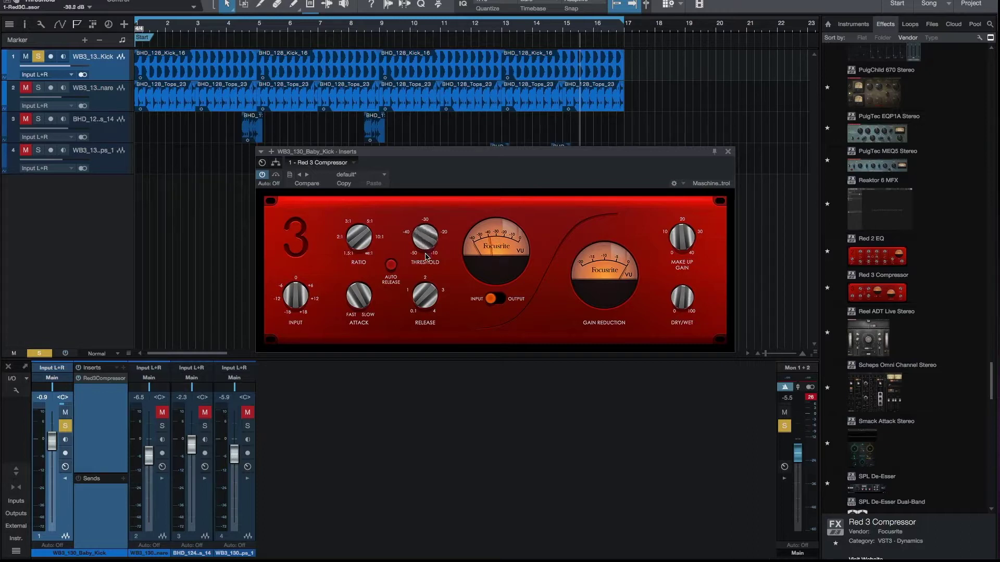
# Set the threshold to about -27 dB and the dry/wet mix to 100, playing back the soloed kick.
pyautogui.moveTo(426, 269); pyautogui.dragTo(428, 214)
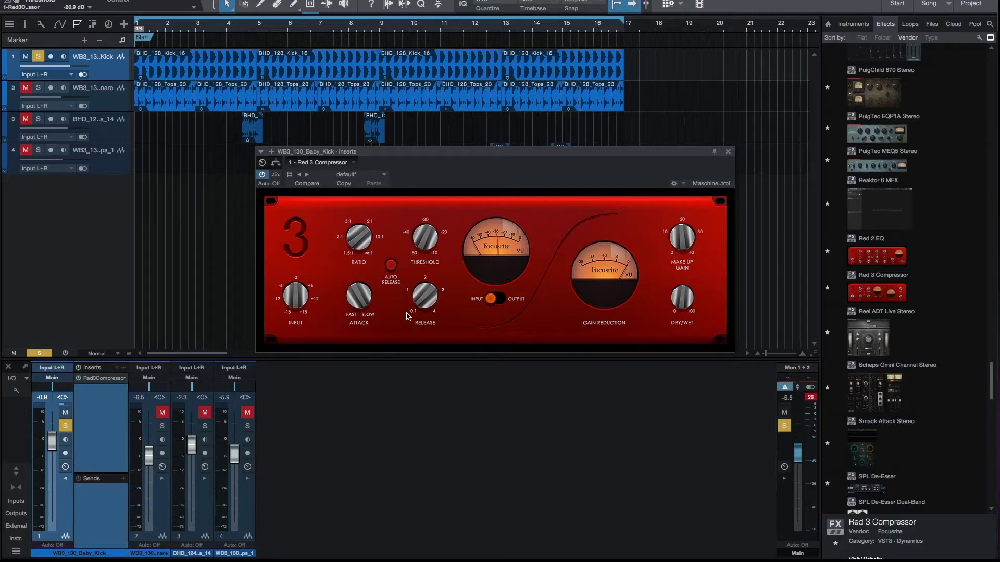
pyautogui.press('space')
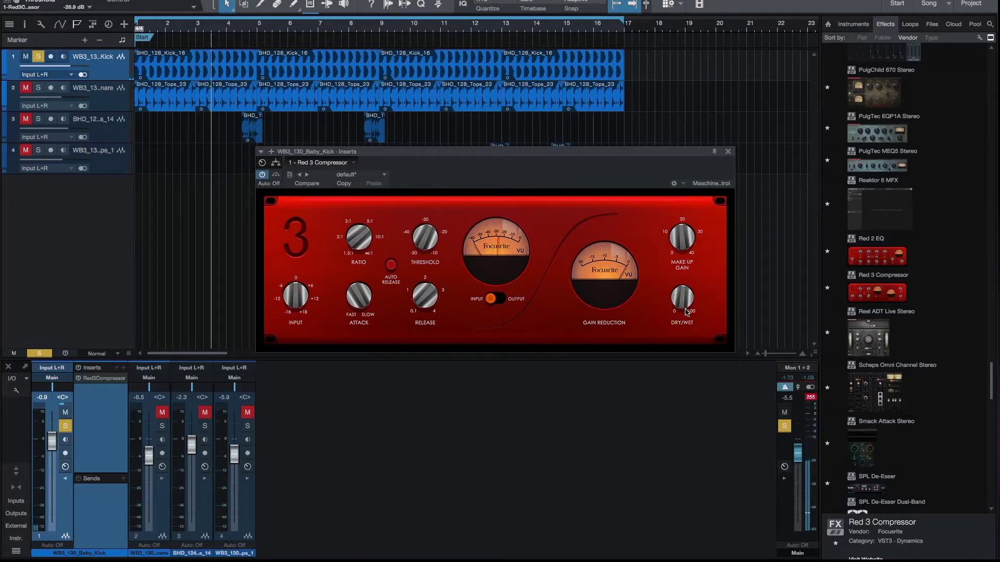
pyautogui.moveTo(686, 311); pyautogui.dragTo(685, 275)
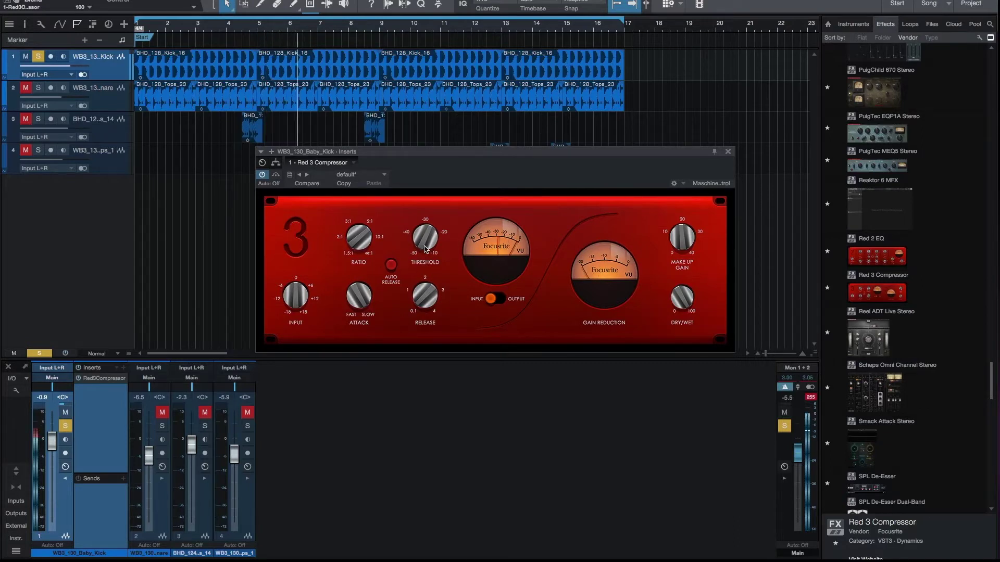
# Readjust the compressor's release, attack and ratio, and turn on auto release for playback of the soloed kick.
pyautogui.moveTo(425, 307)
pyautogui.mouseDown()
pyautogui.moveTo(423, 268)
pyautogui.moveTo(421, 295)
pyautogui.mouseUp()
pyautogui.moveTo(358, 296); pyautogui.dragTo(353, 350)
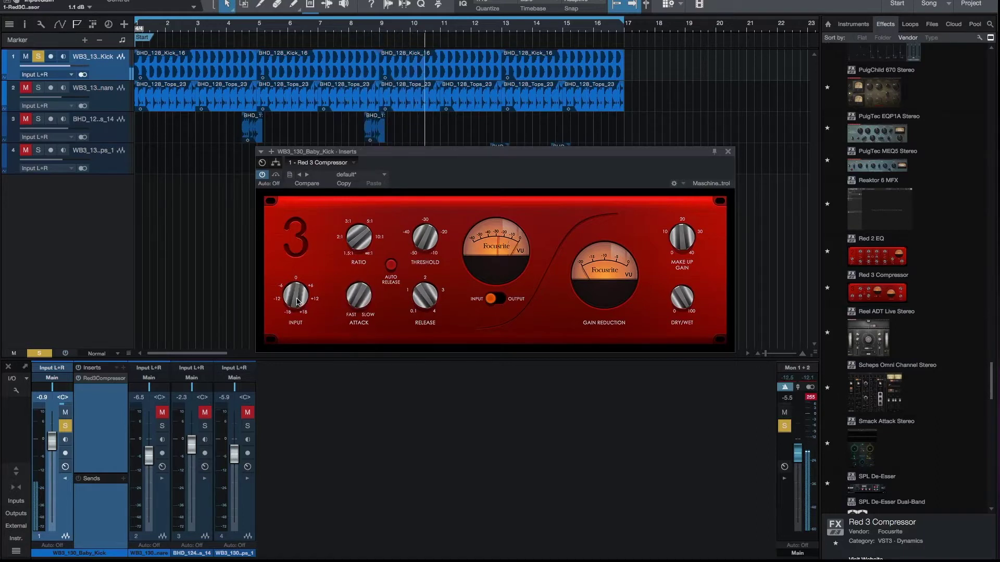
pyautogui.moveTo(362, 235); pyautogui.dragTo(363, 286)
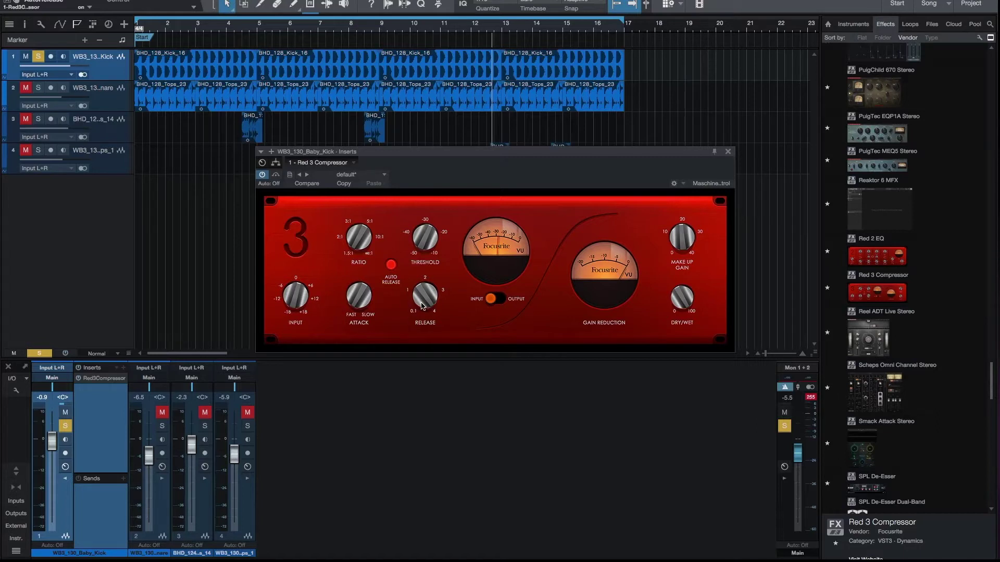
pyautogui.press('space')
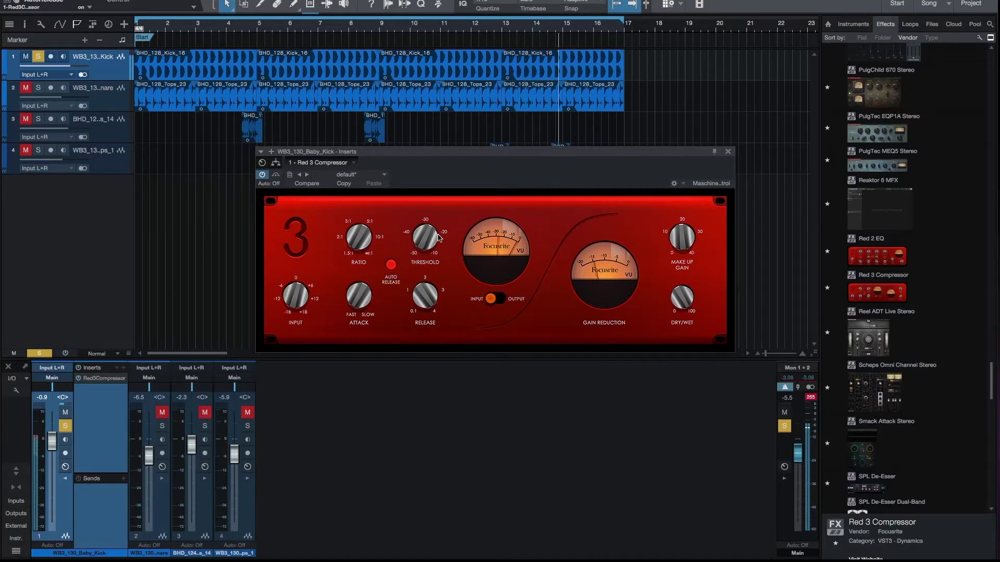
# Set the compressor's threshold to -32.4 dB while listening to the kick, and unsolo the kick track.
pyautogui.moveTo(427, 240); pyautogui.dragTo(423, 252)
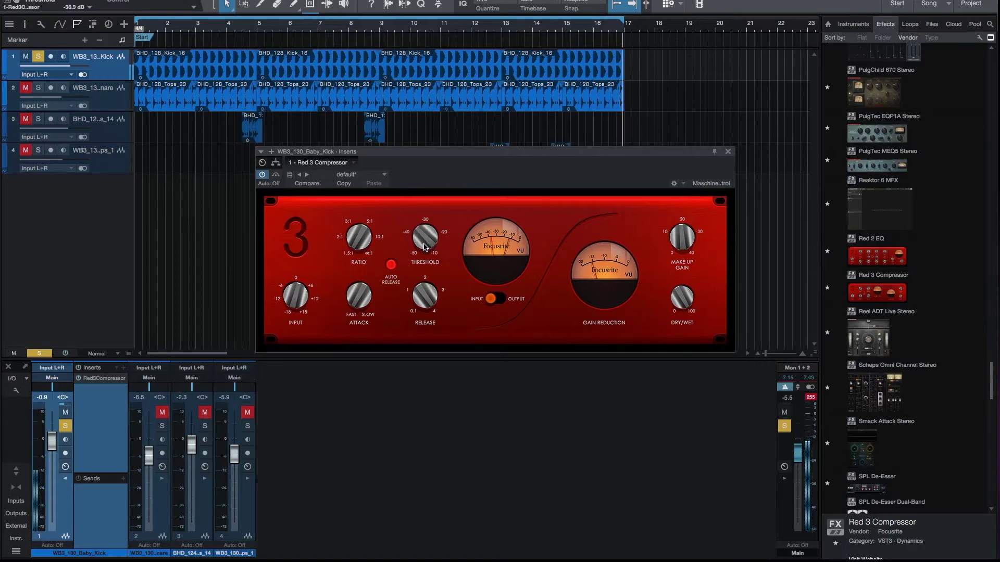
pyautogui.moveTo(423, 251); pyautogui.dragTo(358, 212)
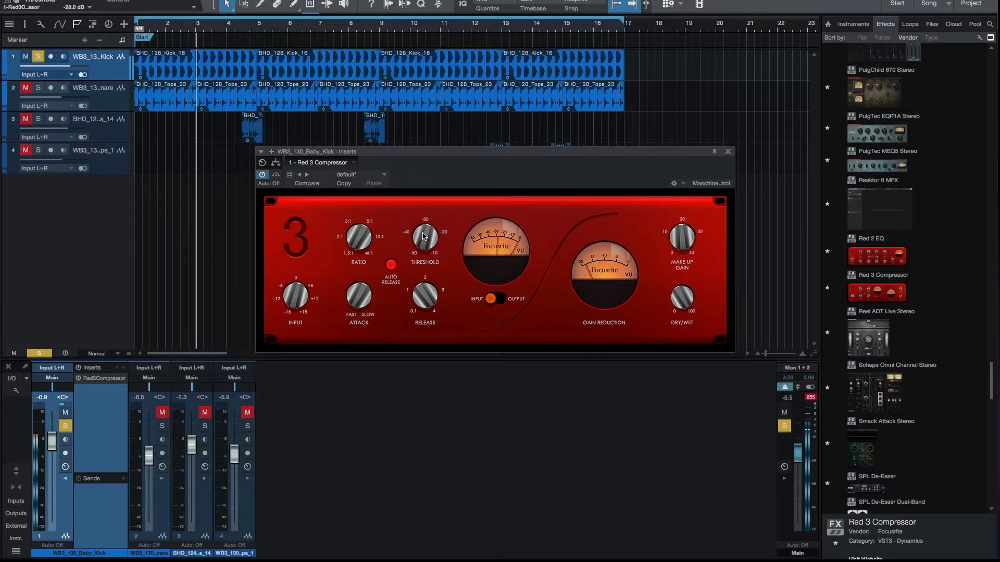
pyautogui.moveTo(424, 241); pyautogui.dragTo(467, 267)
pyautogui.click(41, 60)
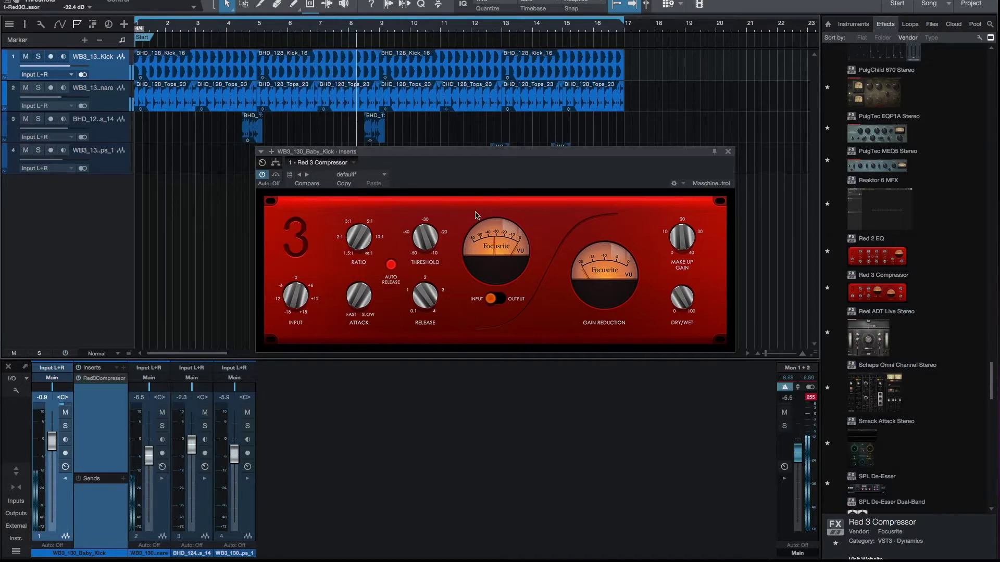
# Adjust the compressor's ratio and dry/wet mix in the full loop, and set the make-up gain to about 22 dB.
pyautogui.moveTo(353, 244); pyautogui.dragTo(805, 314)
pyautogui.moveTo(680, 298); pyautogui.dragTo(677, 322)
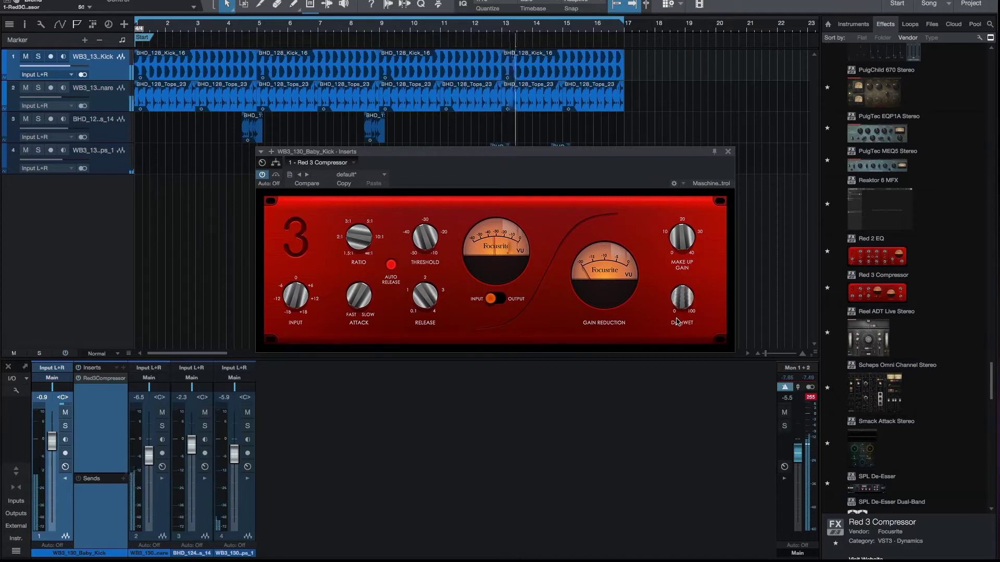
pyautogui.click(684, 239)
pyautogui.moveTo(684, 239); pyautogui.dragTo(684, 234)
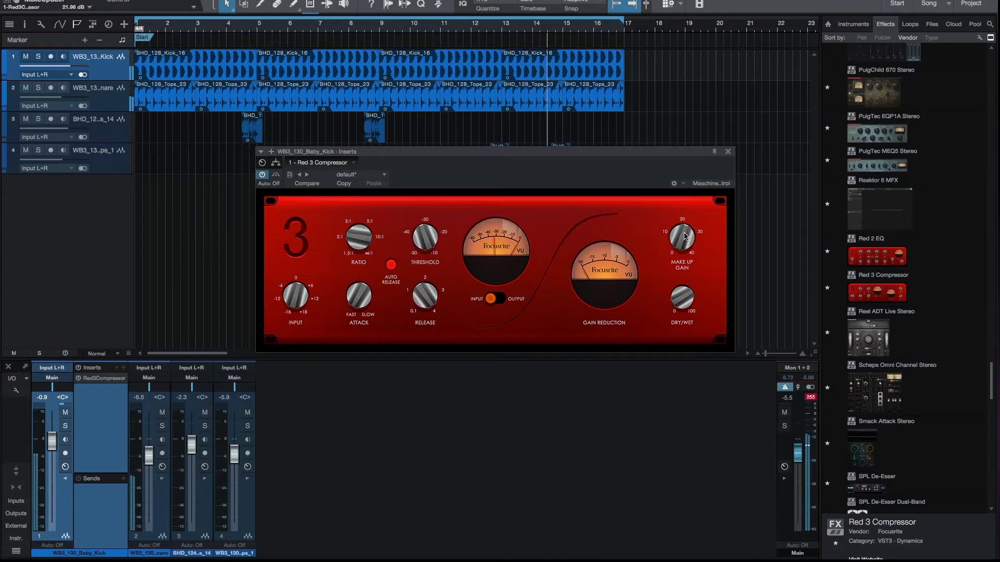
# Set the kick compressor's ratio to 6.15, threshold to -37.1 dB and release to 0.71 s.
pyautogui.moveTo(356, 237); pyautogui.dragTo(360, 216)
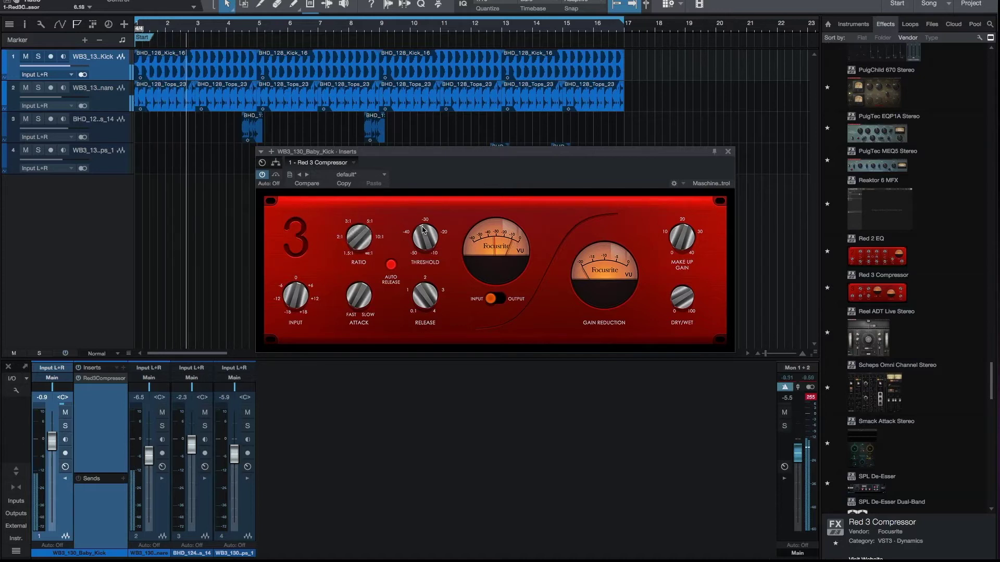
pyautogui.moveTo(424, 230); pyautogui.dragTo(422, 238)
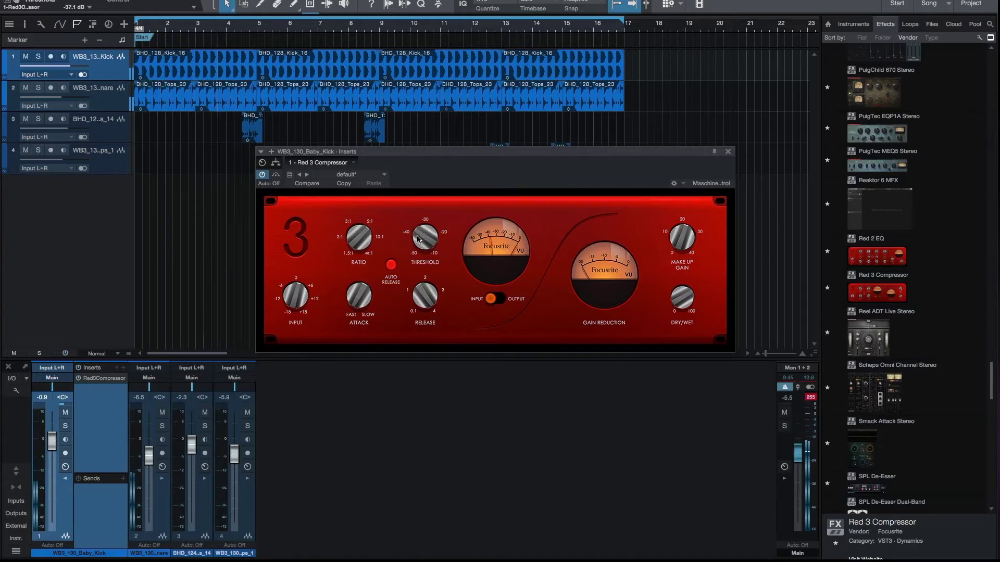
pyautogui.moveTo(425, 311); pyautogui.dragTo(427, 344)
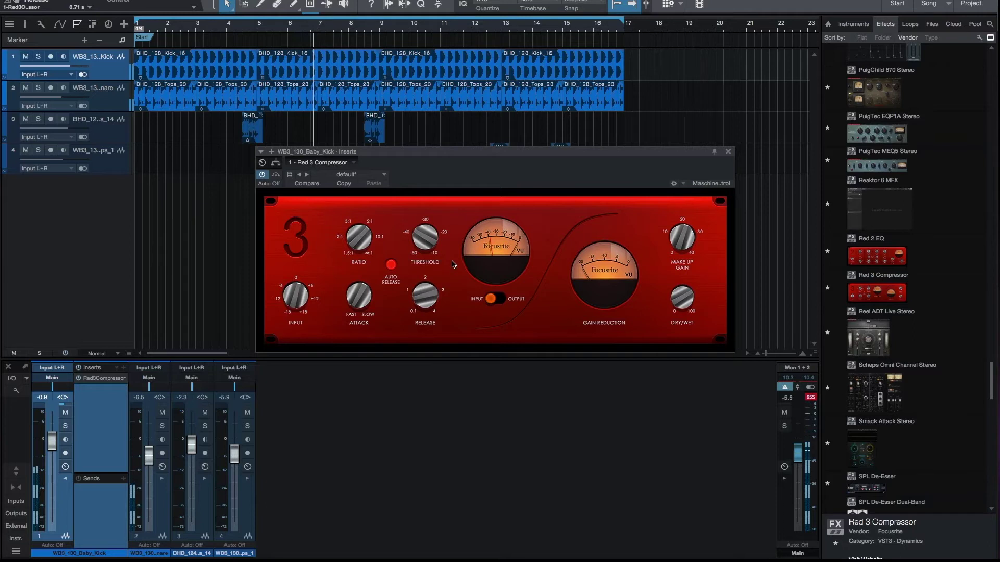
# Fine-tune the threshold to about -37 dB, turn off auto release and play back the full loop.
pyautogui.moveTo(426, 244)
pyautogui.mouseDown()
pyautogui.moveTo(424, 235)
pyautogui.moveTo(421, 289)
pyautogui.moveTo(421, 230)
pyautogui.mouseUp()
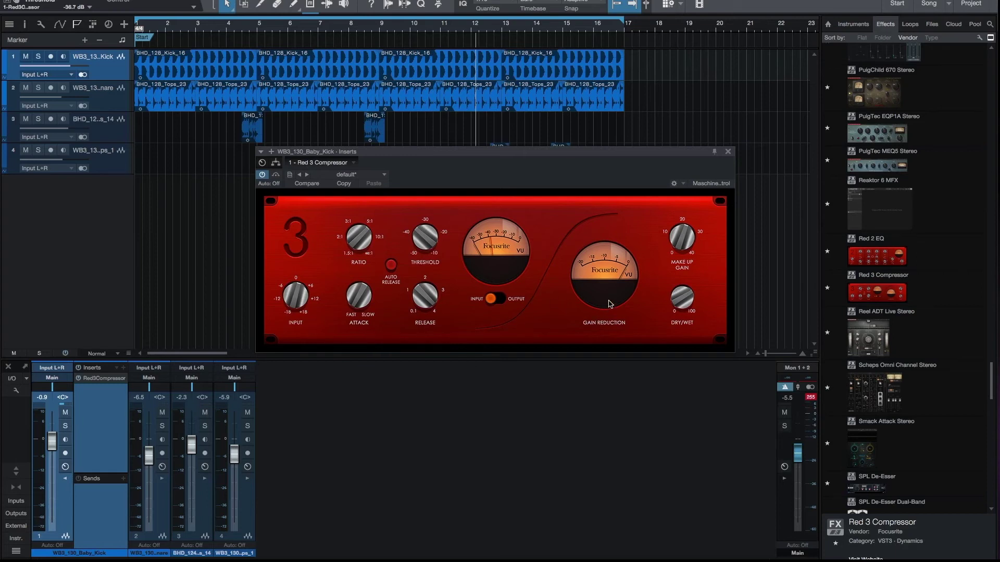
pyautogui.press('space')
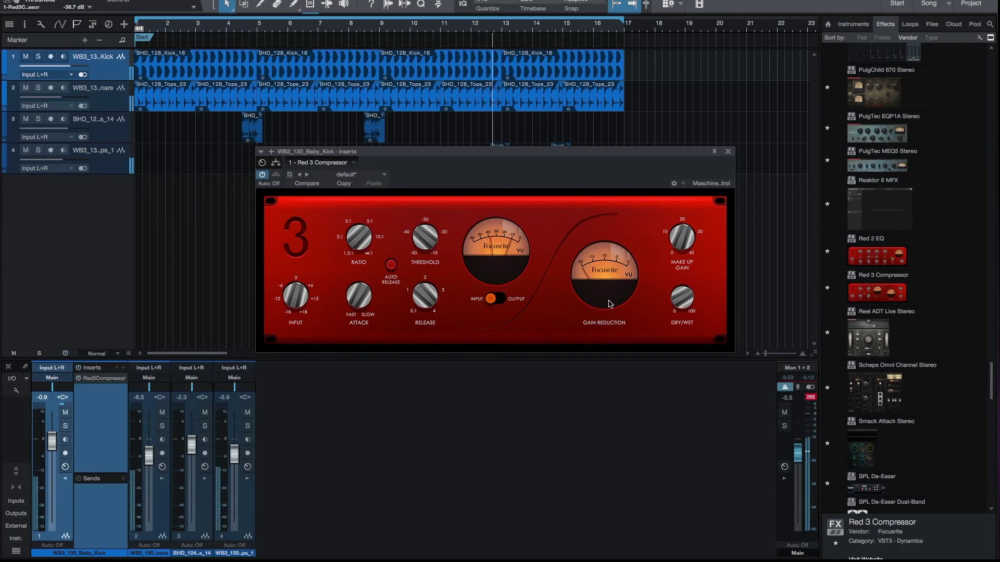